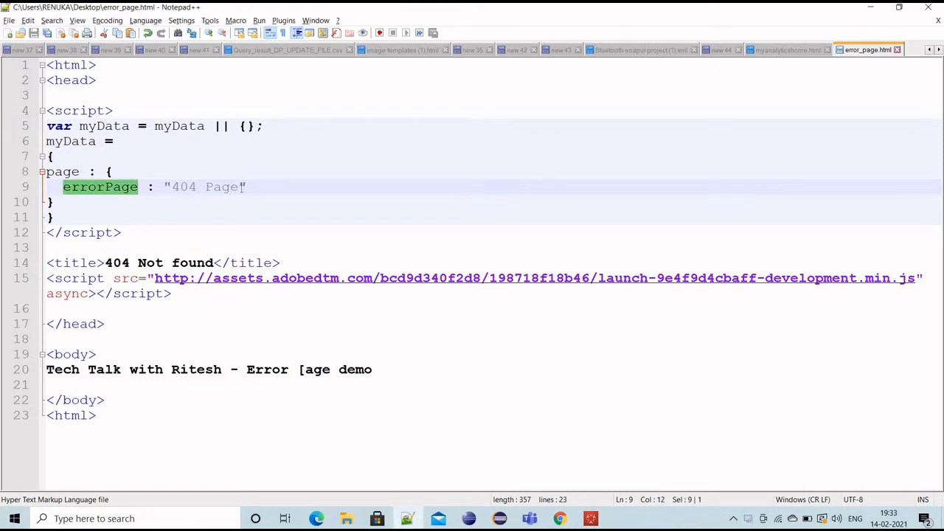
# Examine the myData page object in error_page.html and its errorPage value "404 Page"
pyautogui.moveTo(247, 188); pyautogui.dragTo(173, 193)
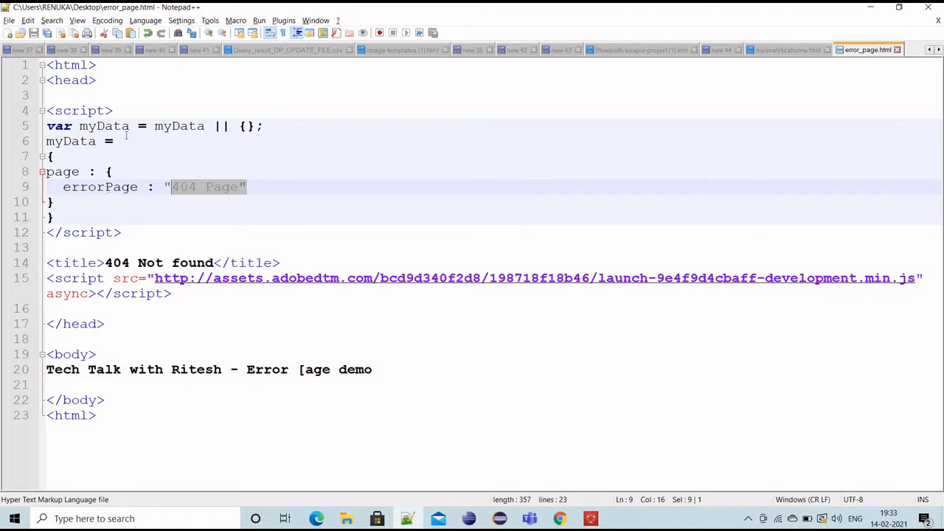
pyautogui.doubleClick(71, 142)
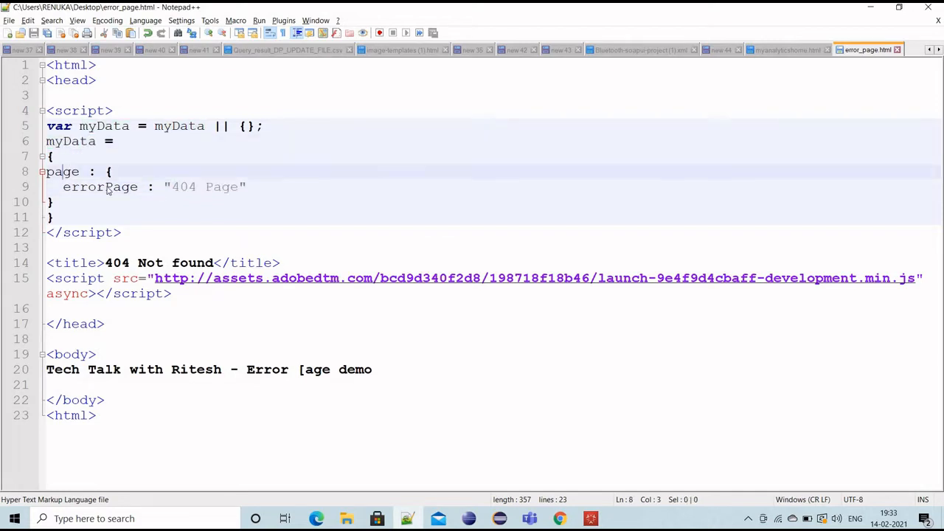
pyautogui.doubleClick(67, 172)
pyautogui.doubleClick(109, 187)
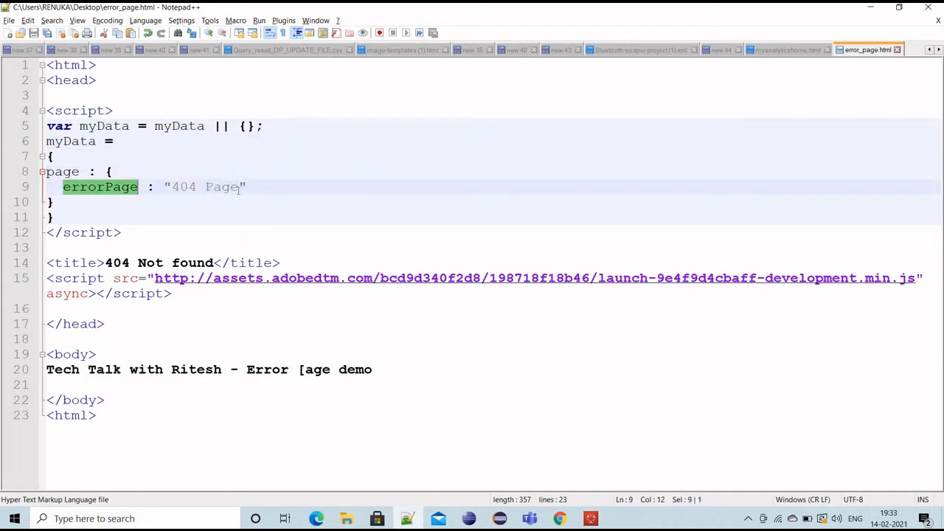
# Switch to Adobe Experience Platform Launch and review the Page Bottom event of the Error Page rule, keeping its configuration
pyautogui.hotkey('alt', 'Tab')
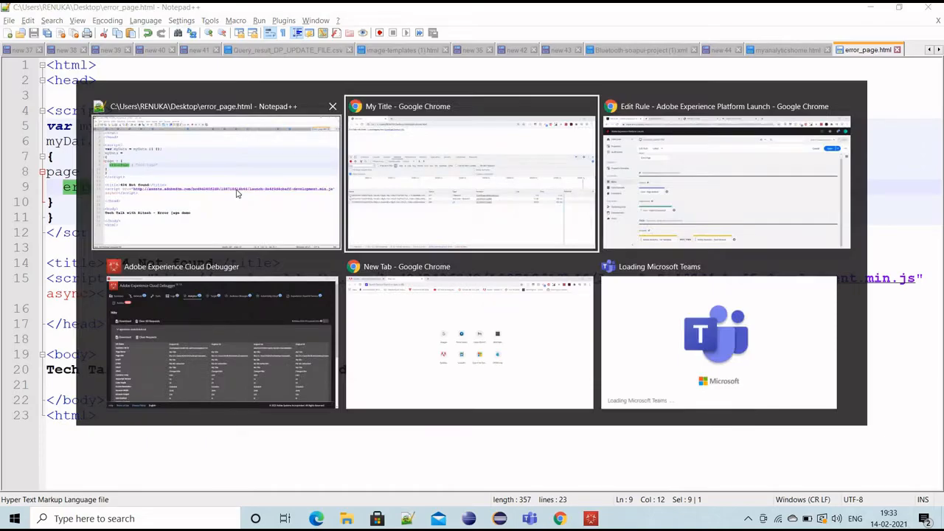
pyautogui.hotkey('alt', 'Tab')
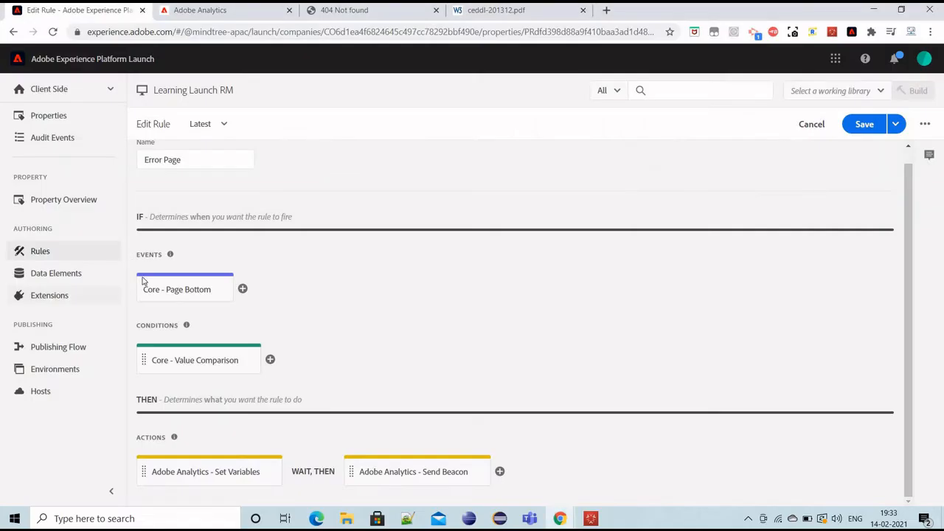
pyautogui.scroll(1, 155, 222)
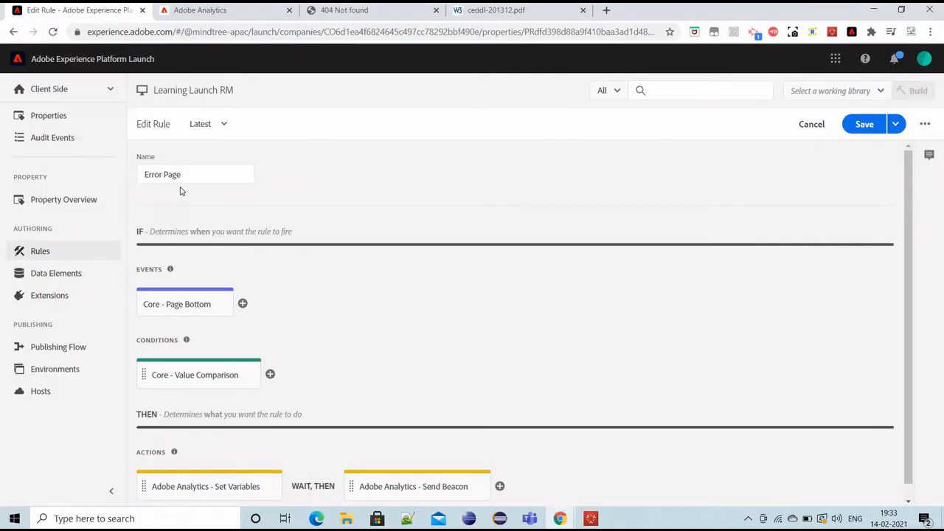
pyautogui.click(197, 312)
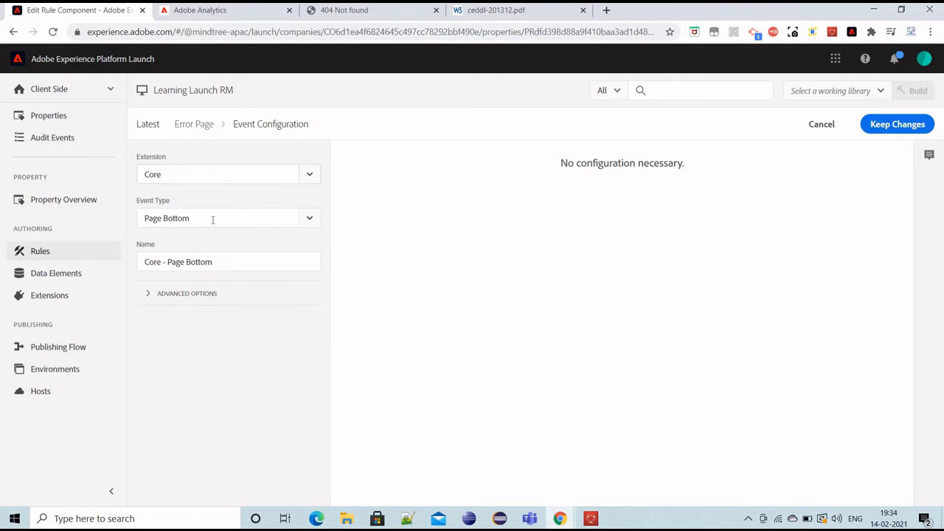
pyautogui.click(878, 126)
pyautogui.scroll(-1, 181, 373)
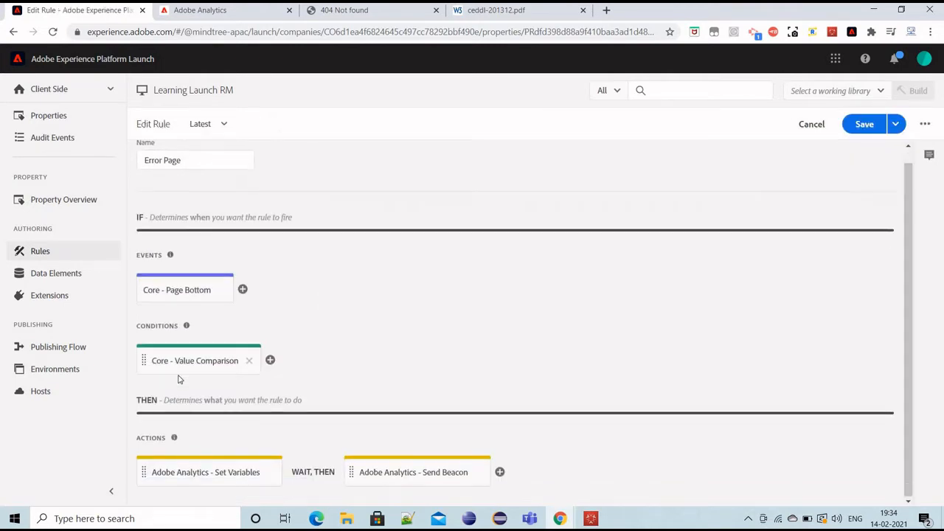
# Open the rule's Value Comparison condition and compare it with the errorPage key and value in error_page.html
pyautogui.click(197, 363)
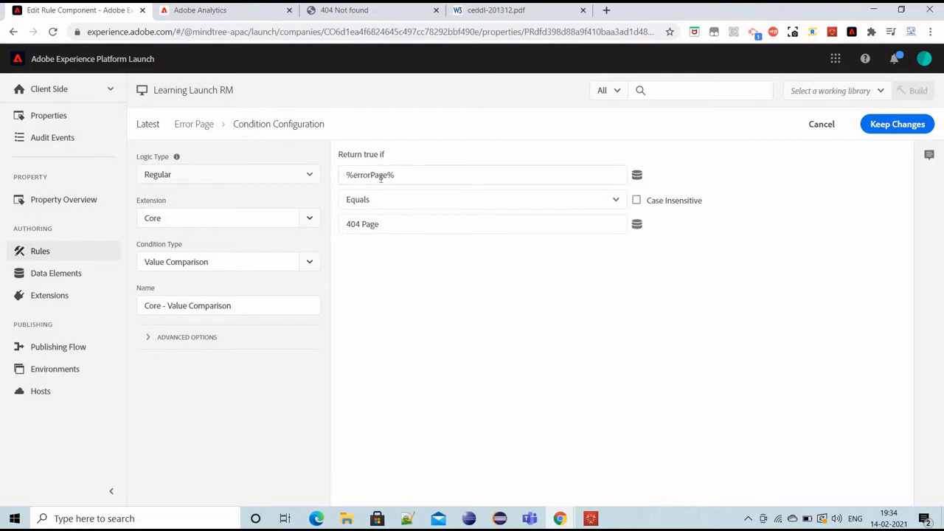
pyautogui.hotkey('alt', 'Tab')
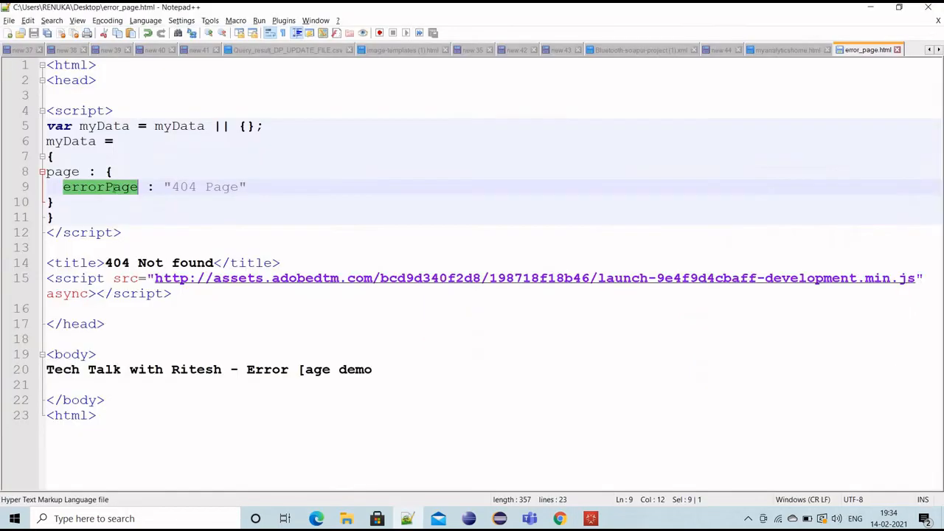
pyautogui.doubleClick(125, 189)
pyautogui.hotkey('alt', 'Tab')
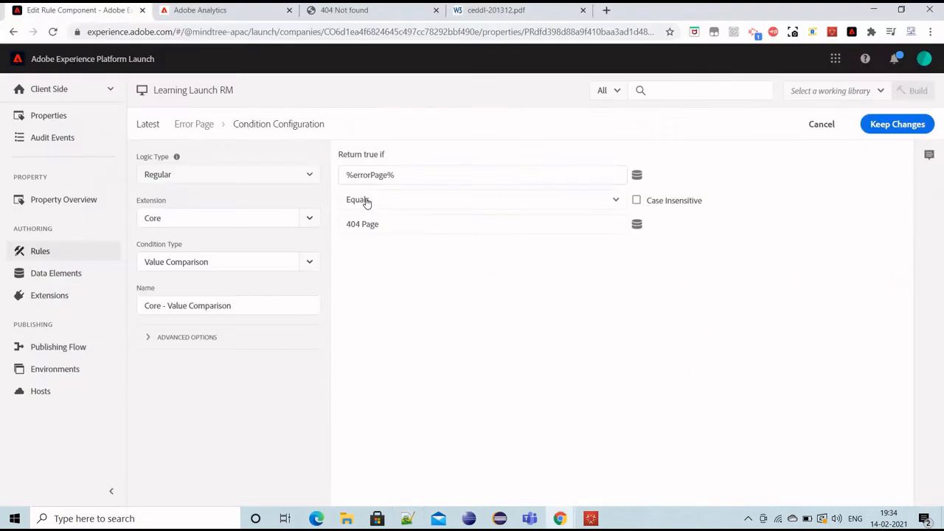
pyautogui.hotkey('alt', 'Tab')
pyautogui.click(175, 187)
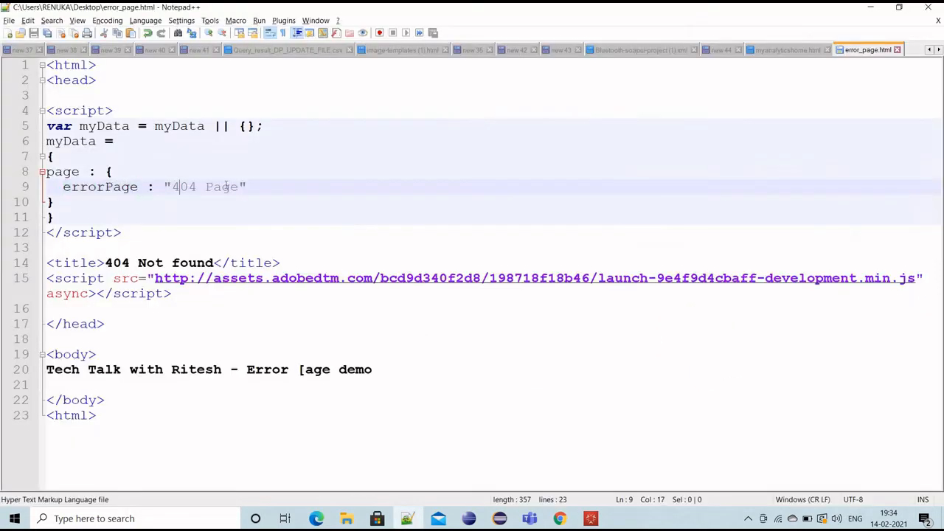
pyautogui.moveTo(172, 187); pyautogui.dragTo(238, 186)
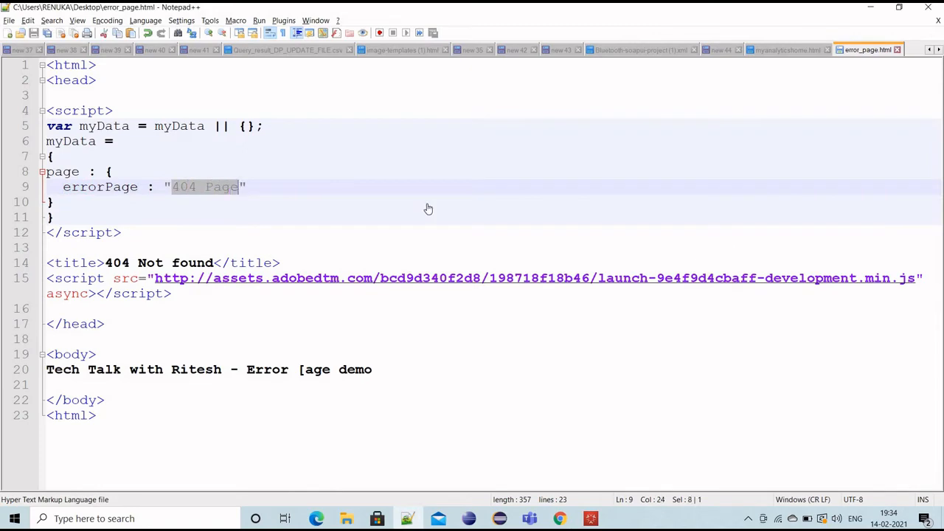
pyautogui.hotkey('alt', 'Tab')
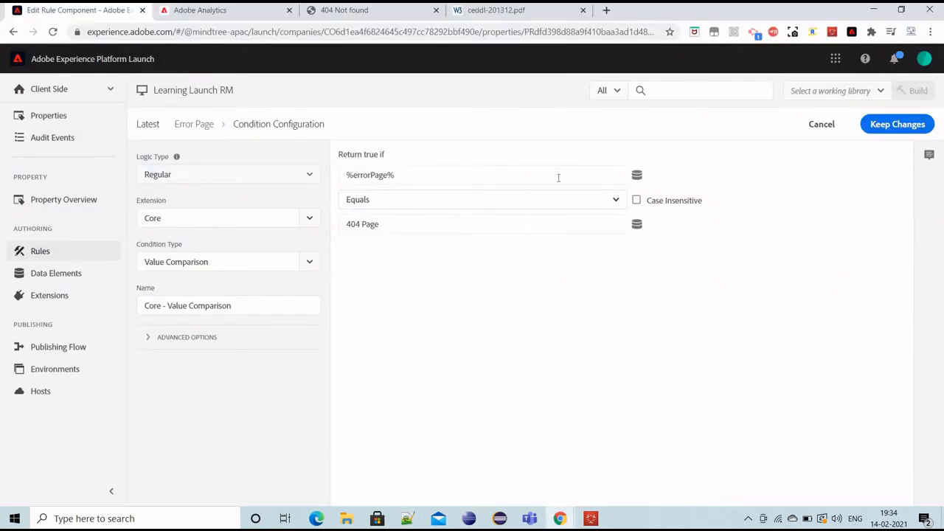
# Compare the page's title tag with the data elements selectable for the condition, then leave the condition, discarding changes
pyautogui.hotkey('alt', 'Tab')
pyautogui.click(62, 265)
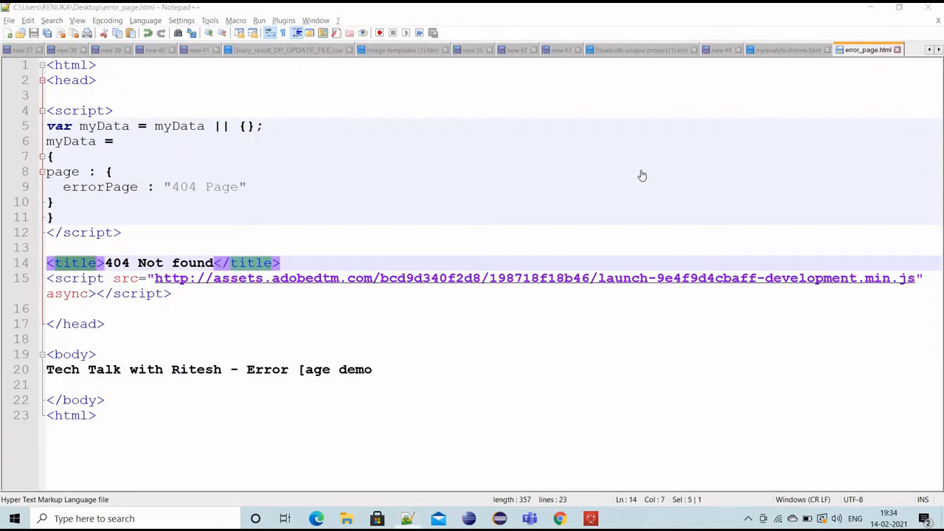
pyautogui.hotkey('alt', 'Tab')
pyautogui.click(638, 176)
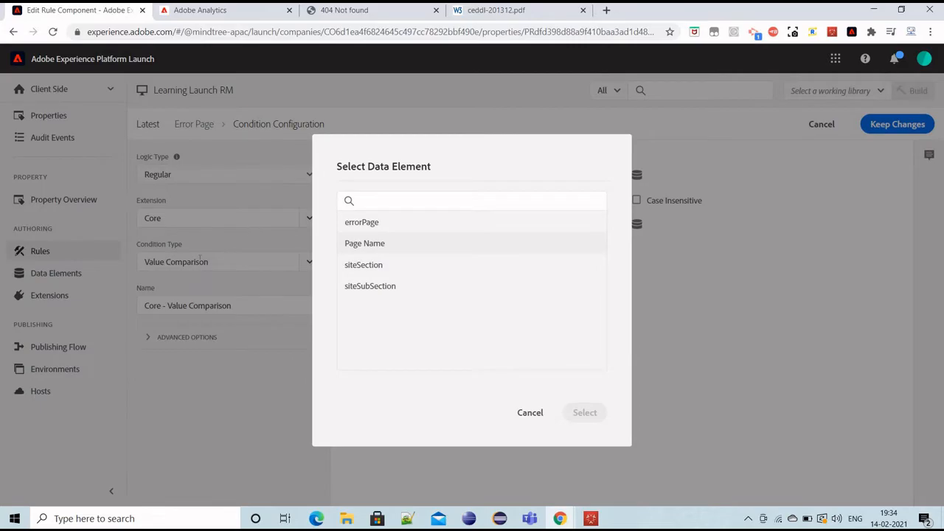
pyautogui.hotkey('alt', 'Tab')
pyautogui.moveTo(104, 262); pyautogui.dragTo(215, 263)
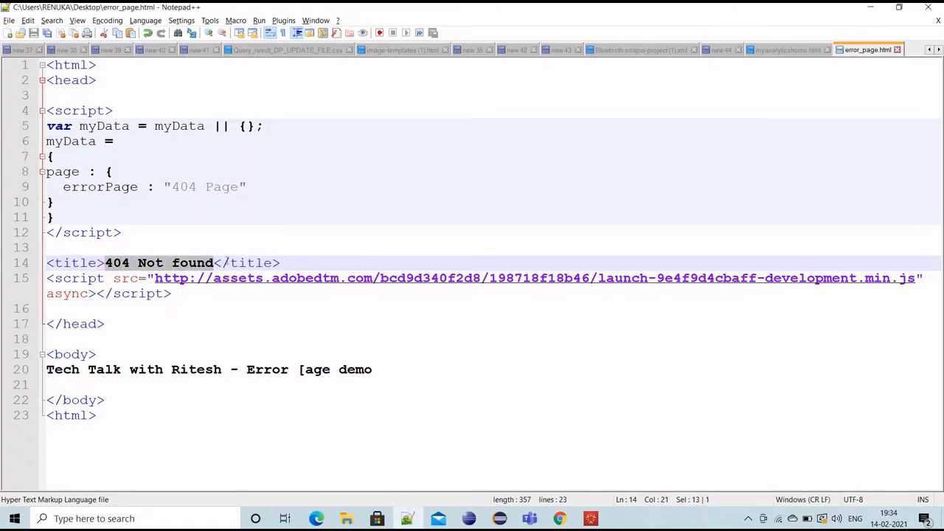
pyautogui.hotkey('alt', 'Tab')
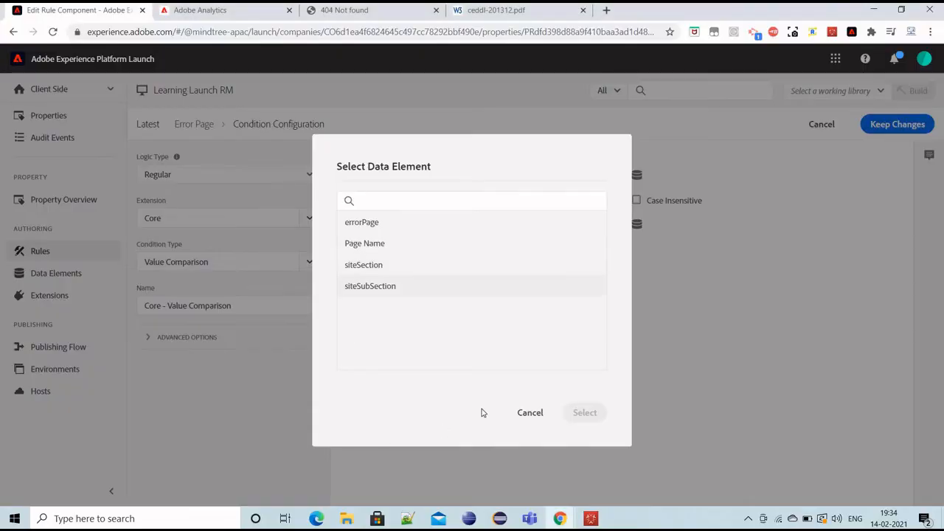
pyautogui.click(529, 414)
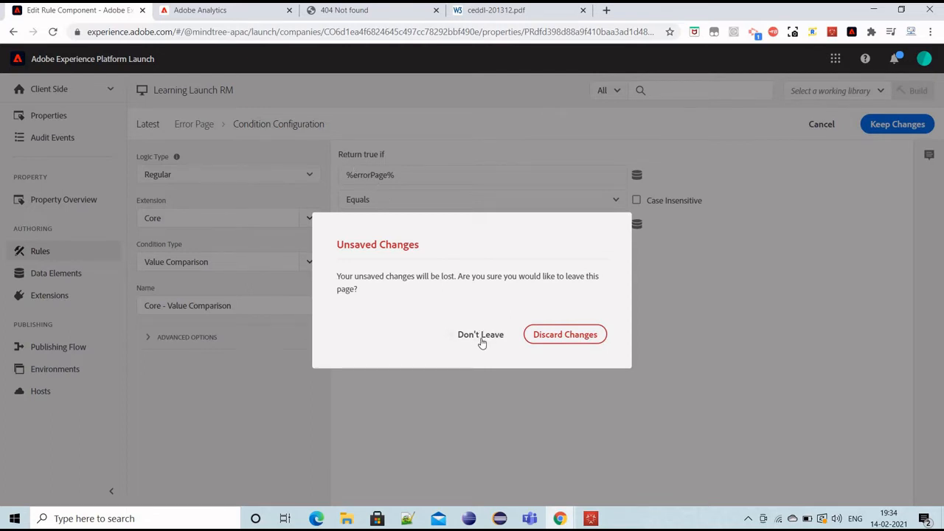
pyautogui.click(552, 336)
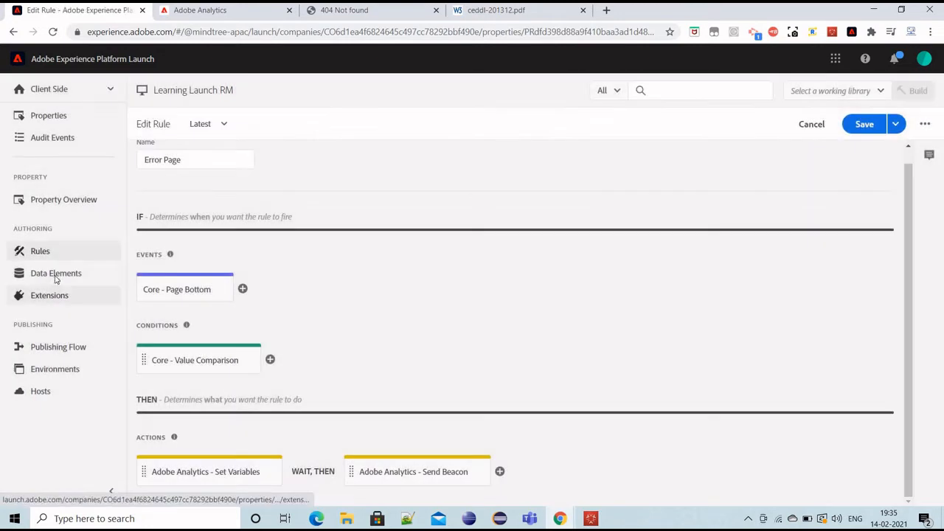
# Check the errorPage data element's JavaScript variable path against the myData object in error_page.html, then return to the rules list without saving
pyautogui.click(57, 275)
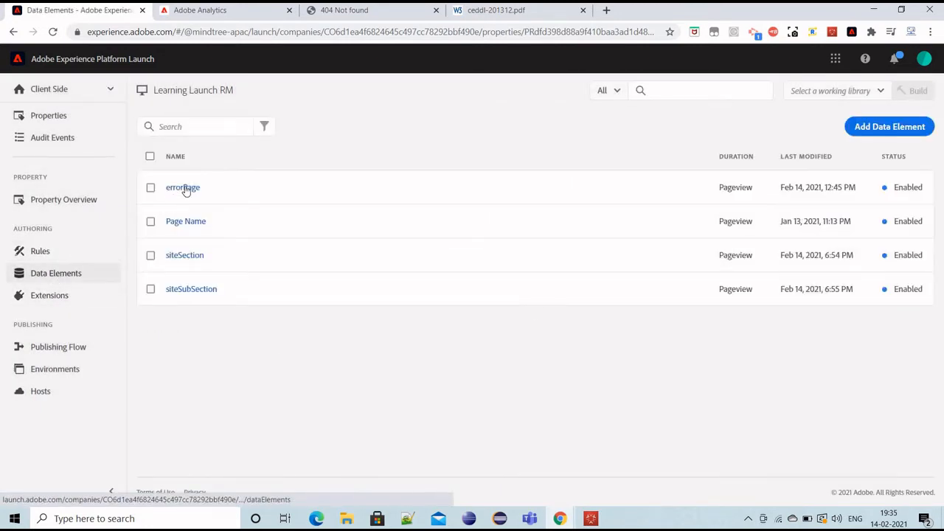
pyautogui.click(184, 189)
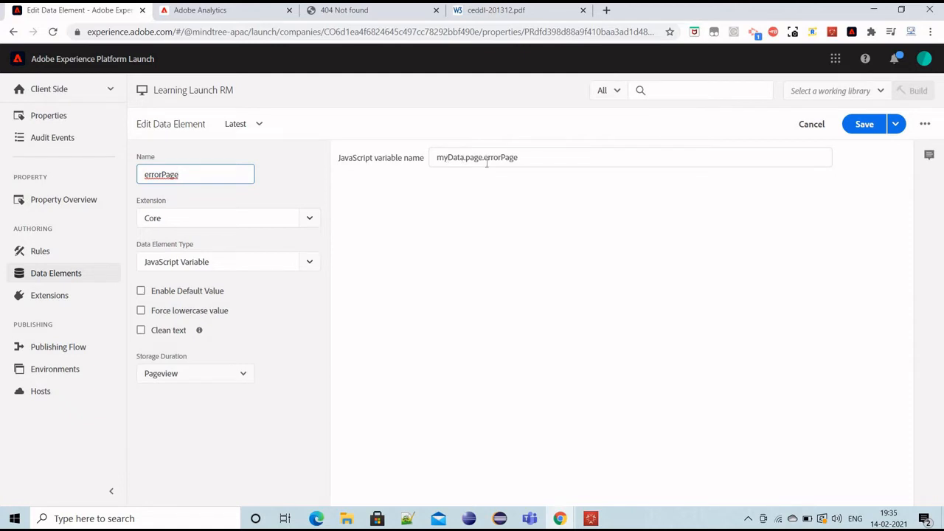
pyautogui.hotkey('alt', 'Tab')
pyautogui.doubleClick(74, 145)
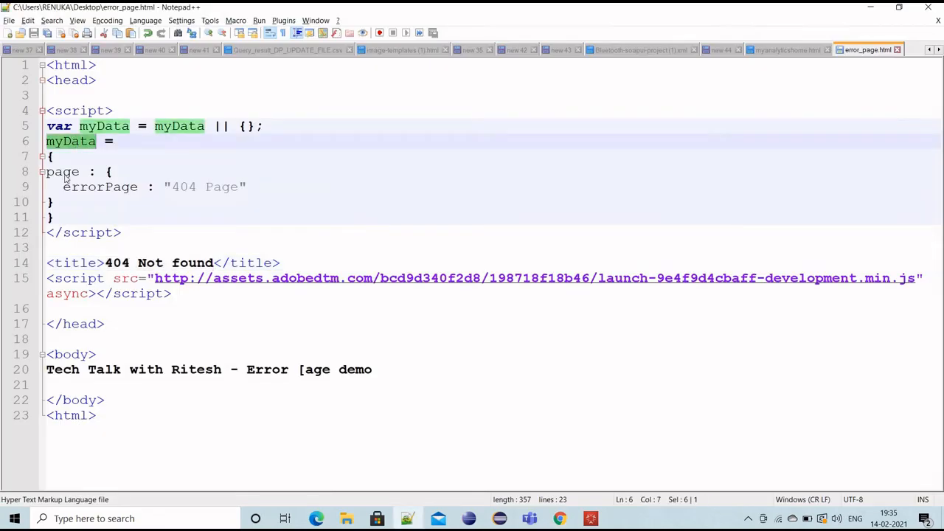
pyautogui.doubleClick(65, 173)
pyautogui.doubleClick(100, 188)
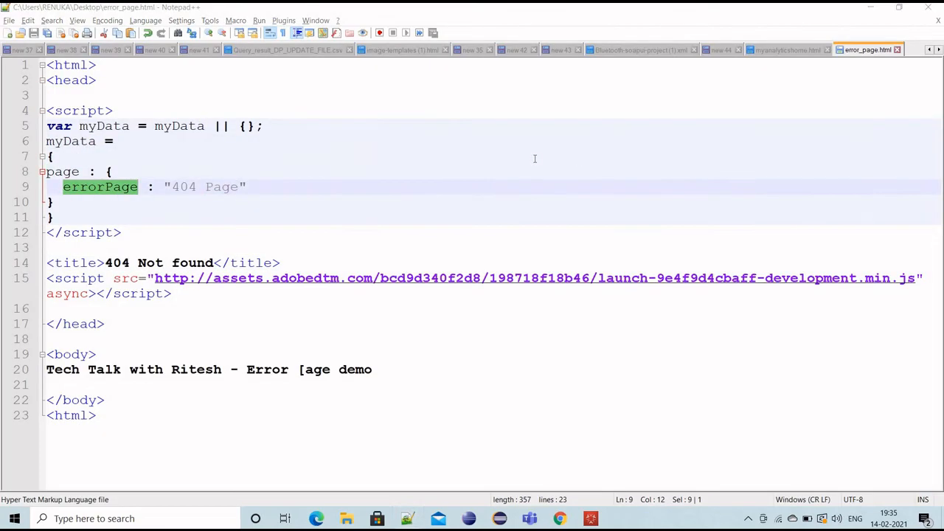
pyautogui.hotkey('alt', 'Tab')
pyautogui.click(519, 158)
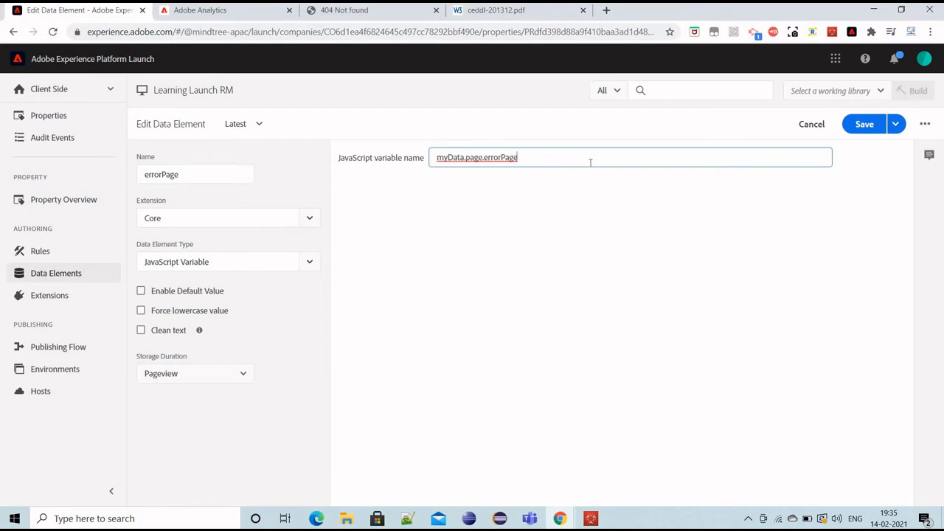
pyautogui.click(43, 253)
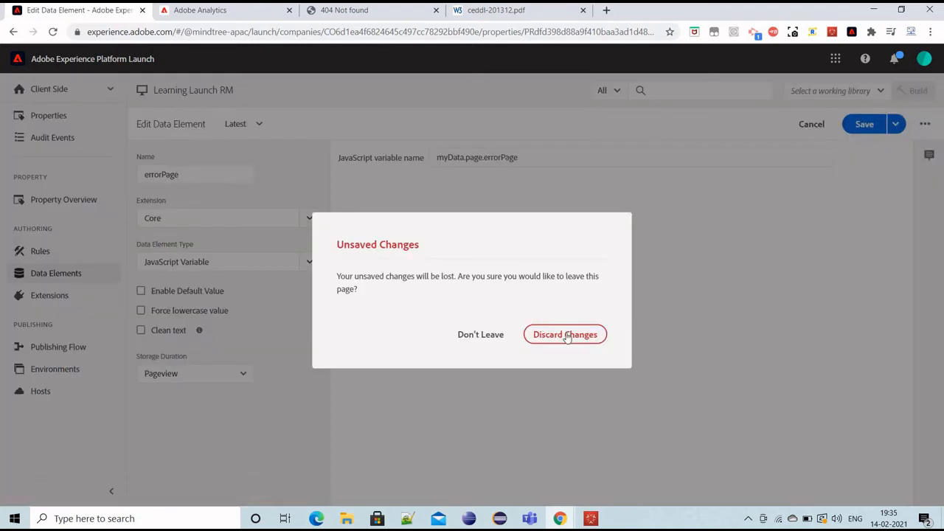
pyautogui.press('Return')
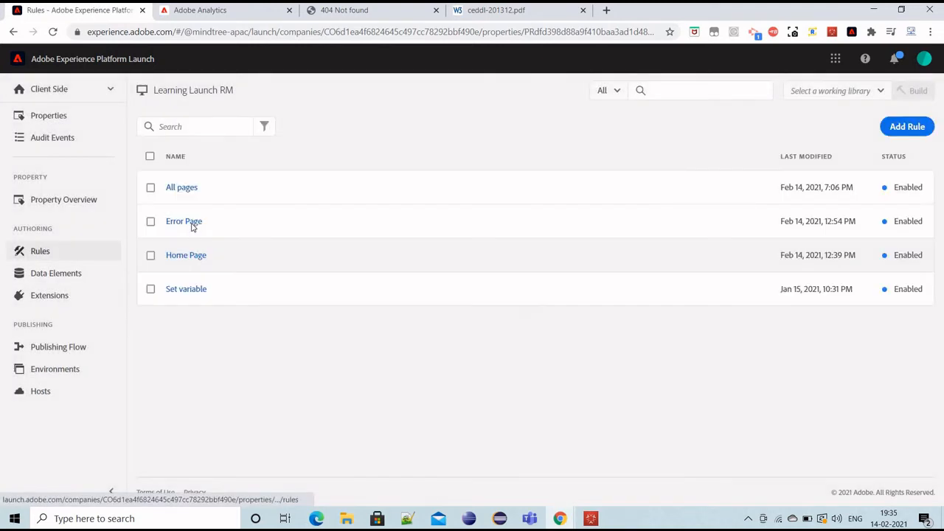
# Reopen the Error Page rule and review its Value Comparison condition before returning to the rule overview
pyautogui.scroll(-1, 194, 369)
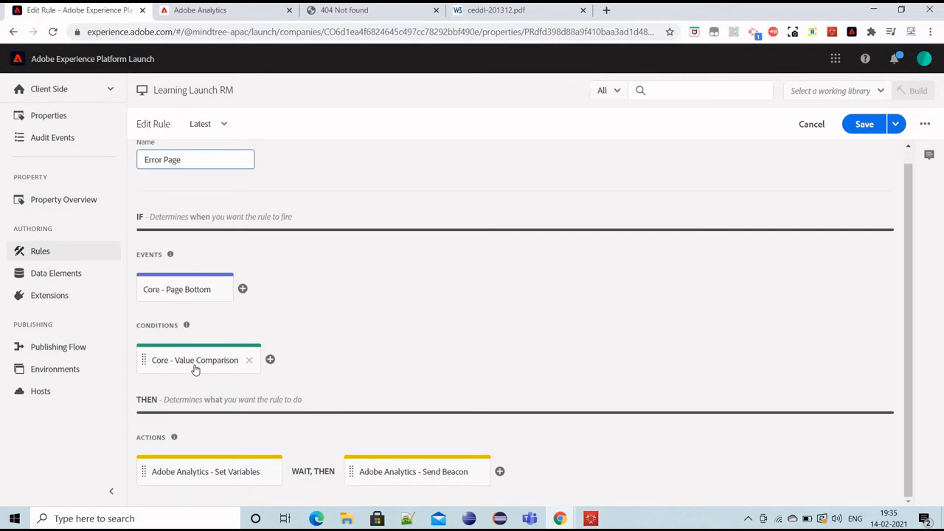
pyautogui.click(195, 369)
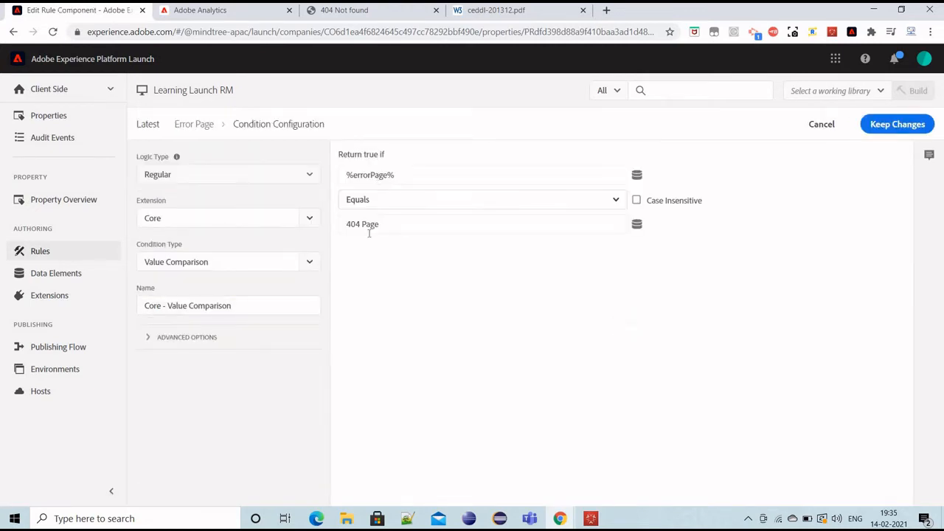
pyautogui.click(192, 124)
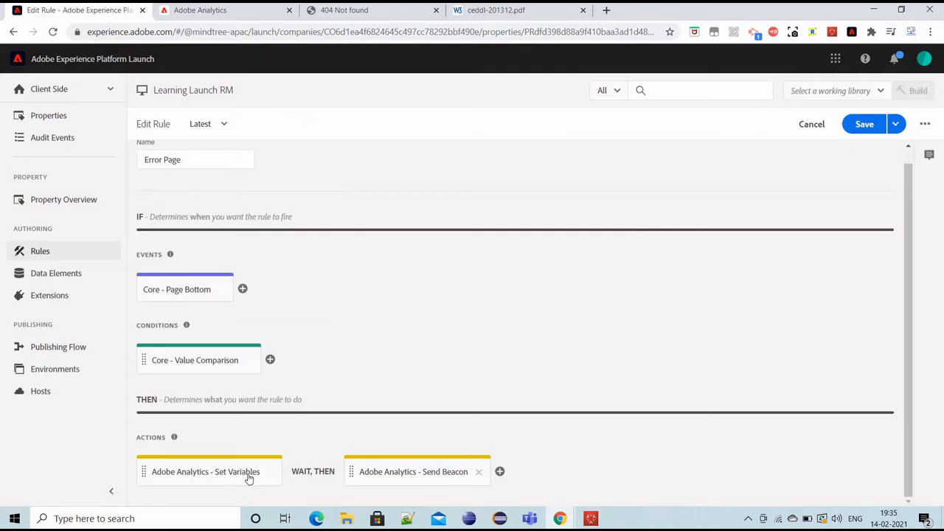
# Open the rule's Adobe Analytics Set Variables action, keep Set Variables as the action type, and open its custom code for review
pyautogui.click(252, 477)
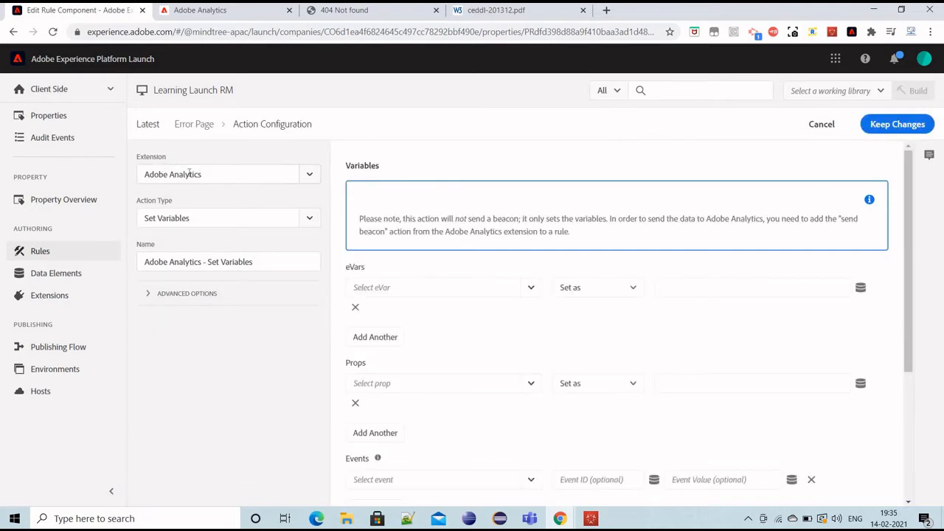
pyautogui.click(312, 221)
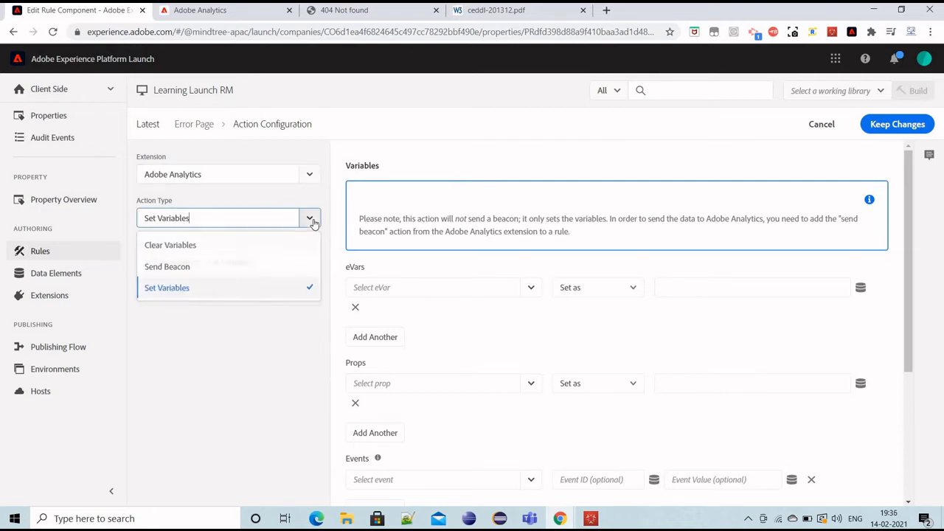
pyautogui.click(233, 292)
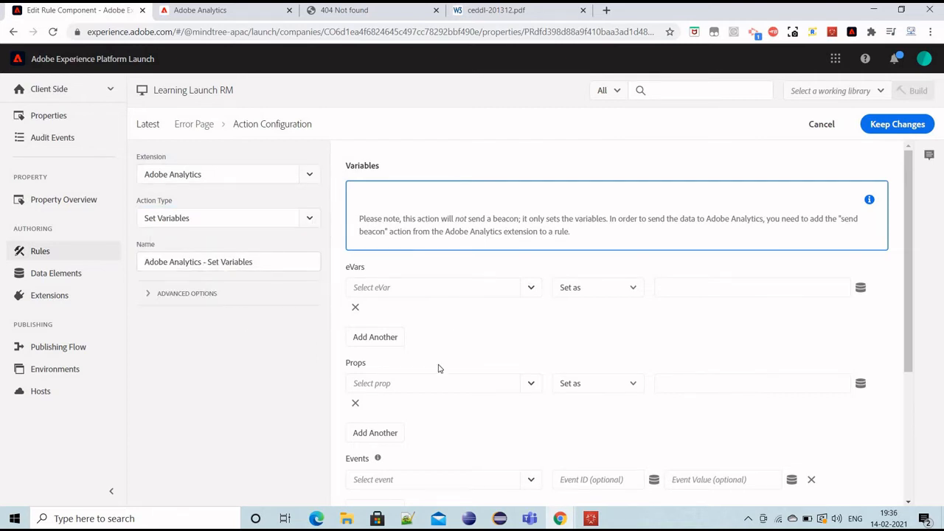
pyautogui.scroll(-3, 443, 404)
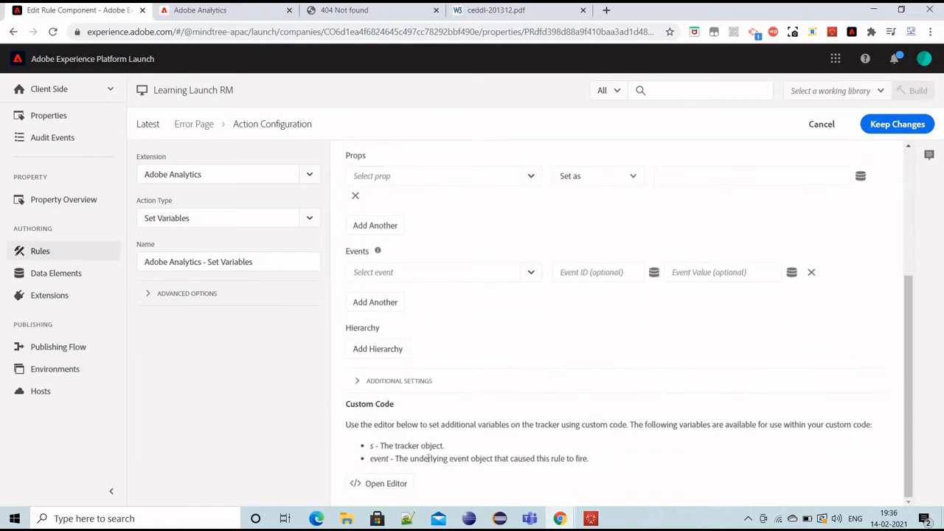
pyautogui.click(386, 484)
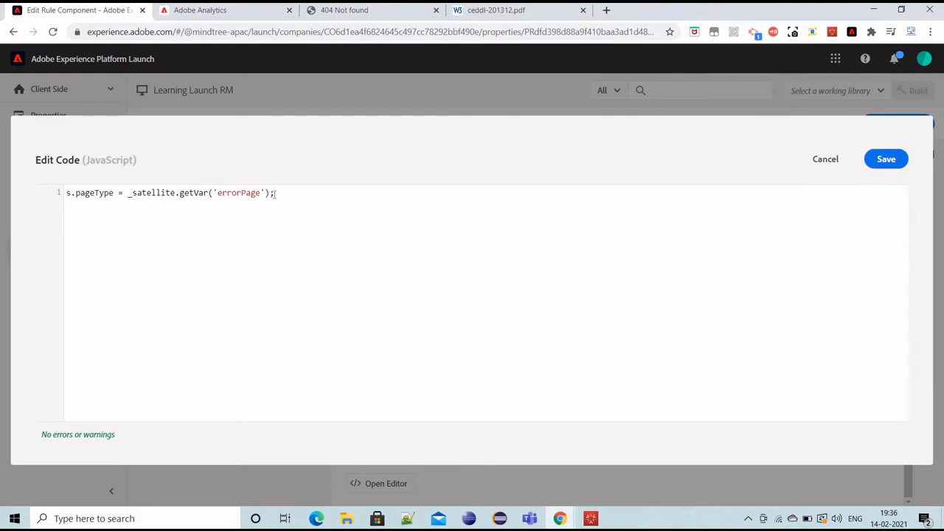
# Examine how the custom code assigns the errorPage data element to s.pageType, then close the code editor without saving
pyautogui.moveTo(275, 192); pyautogui.dragTo(127, 193)
pyautogui.hotkey('alt', 'Tab')
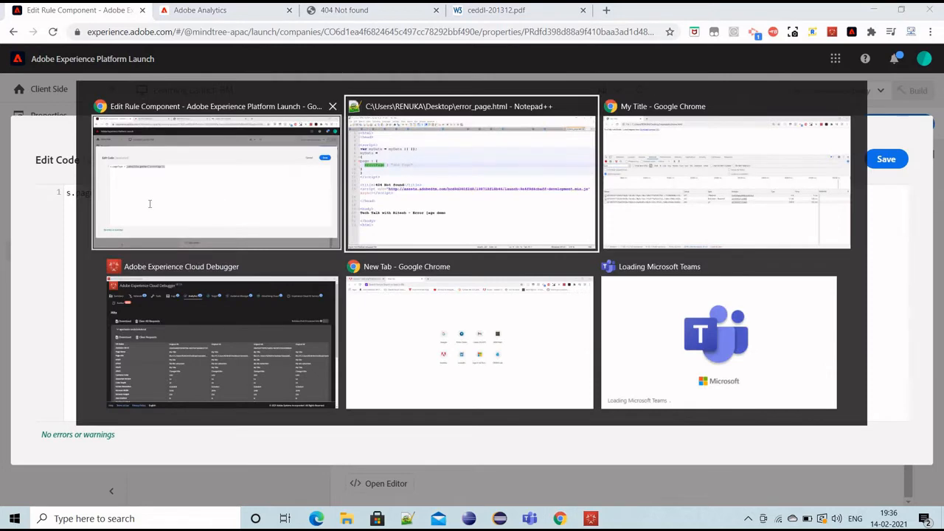
pyautogui.hotkey('alt', 'Tab')
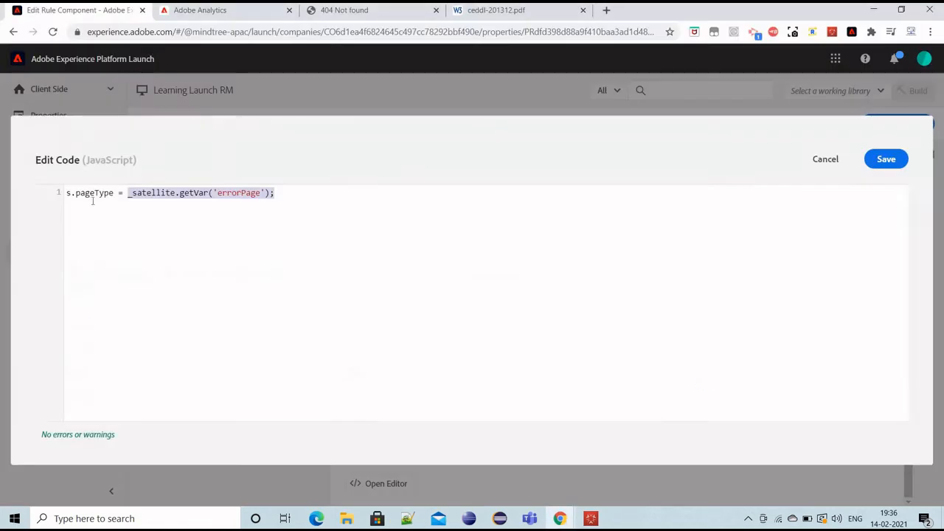
pyautogui.press('End')
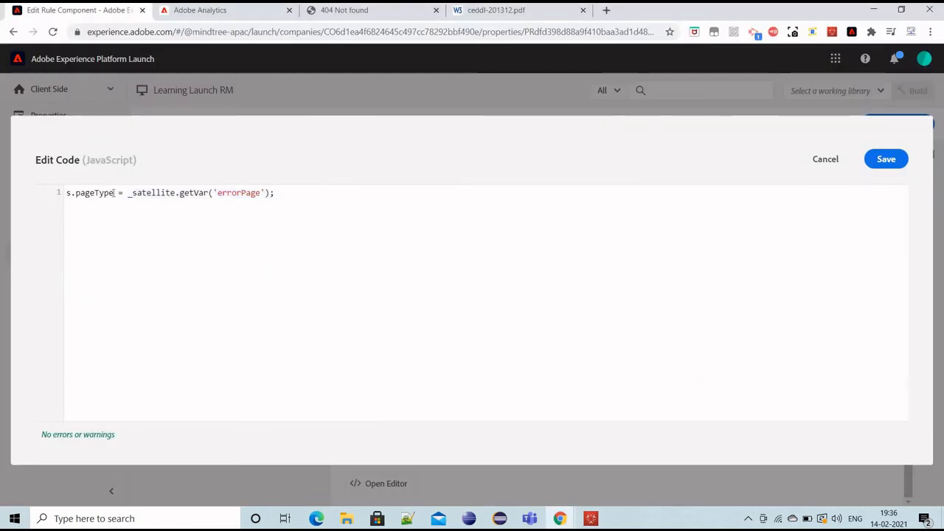
pyautogui.click(114, 194)
pyautogui.moveTo(113, 193); pyautogui.dragTo(72, 193)
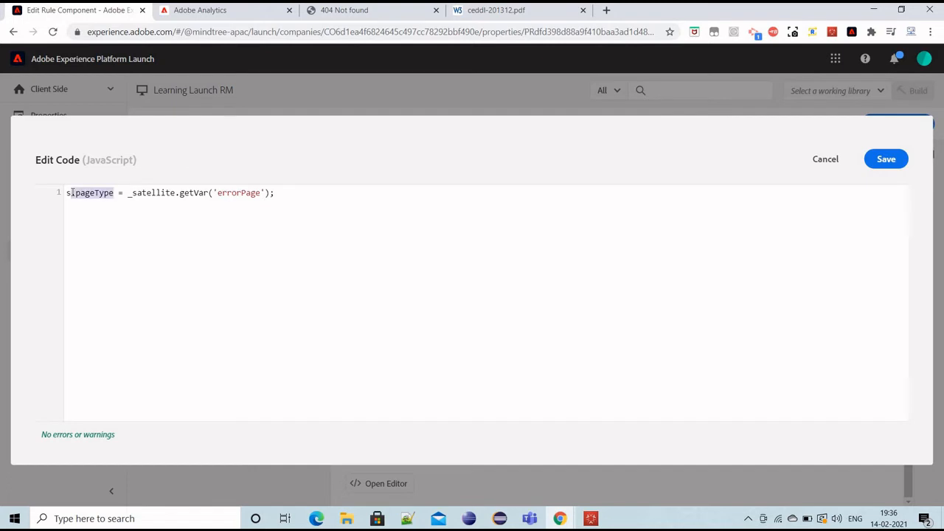
pyautogui.moveTo(278, 193); pyautogui.dragTo(56, 197)
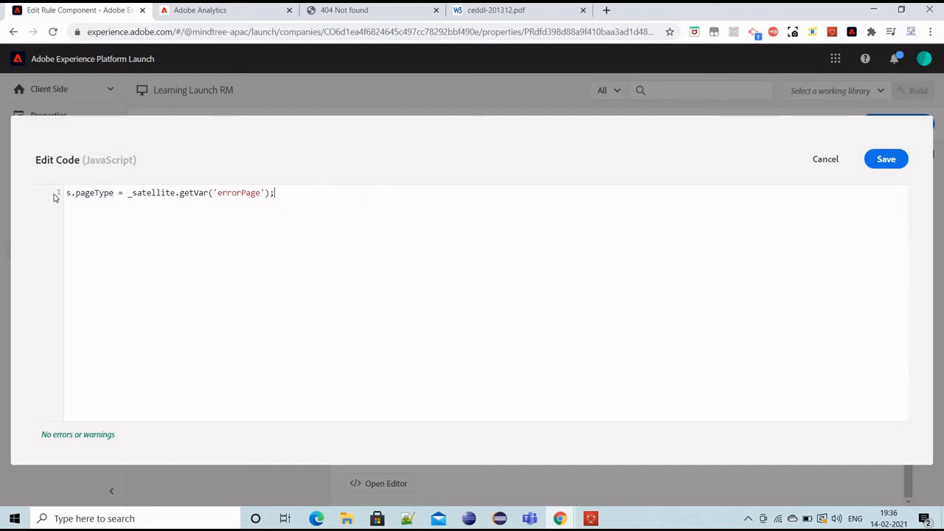
pyautogui.click(825, 158)
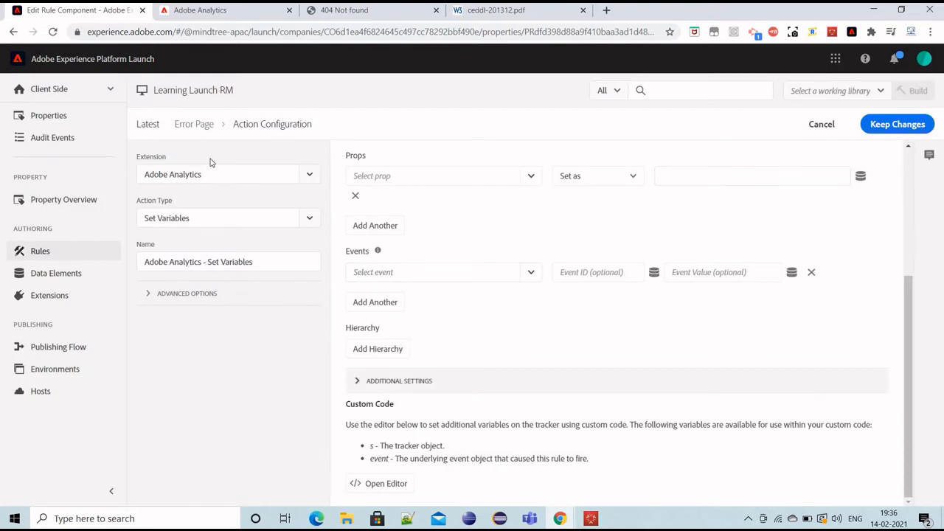
# Leave the Set Variables action discarding changes, then review the Send Beacon action's s.t() page view tracking and return to the rule keeping changes
pyautogui.click(206, 129)
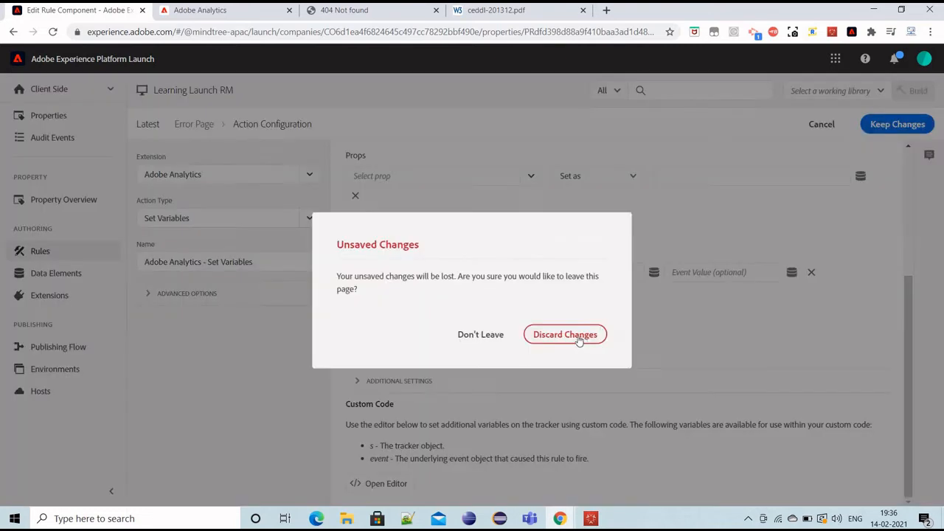
pyautogui.click(567, 333)
pyautogui.click(407, 473)
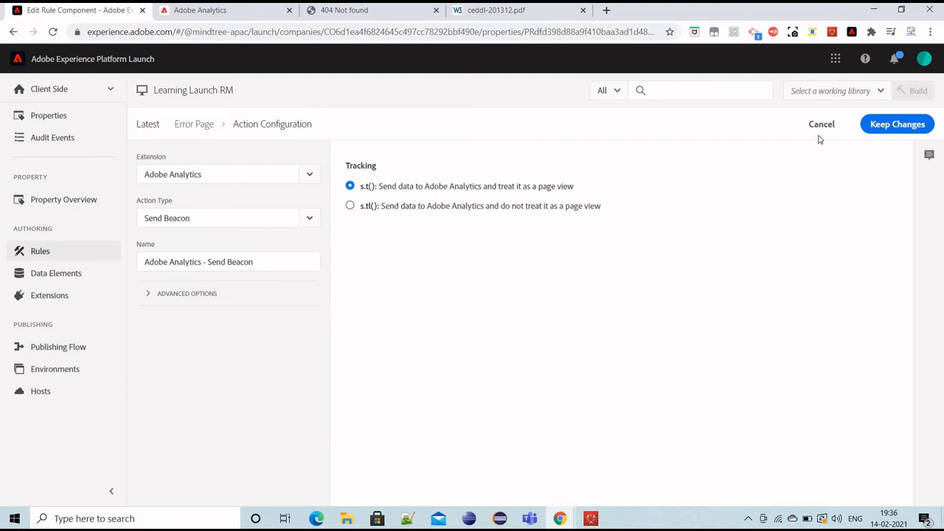
pyautogui.click(891, 129)
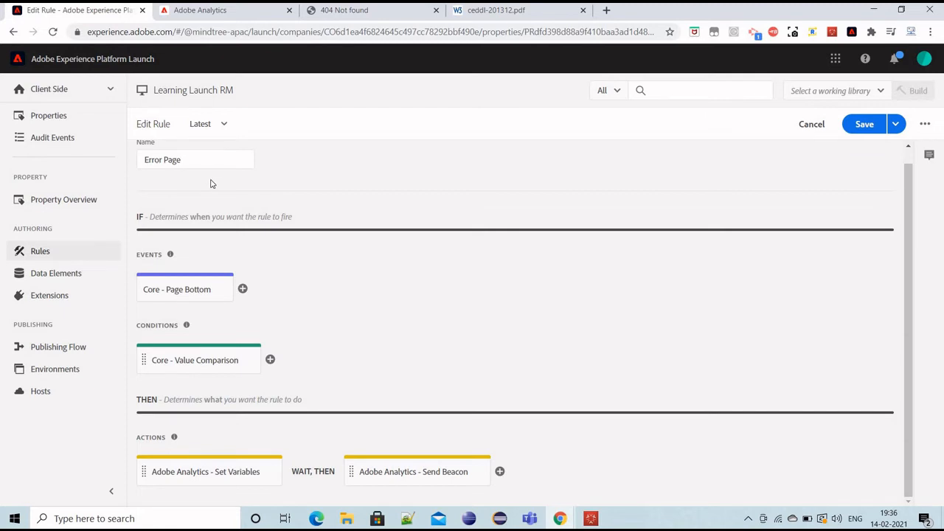
# Open the RM1 development library in the publishing flow and review its included rules, data elements and extensions
pyautogui.click(80, 357)
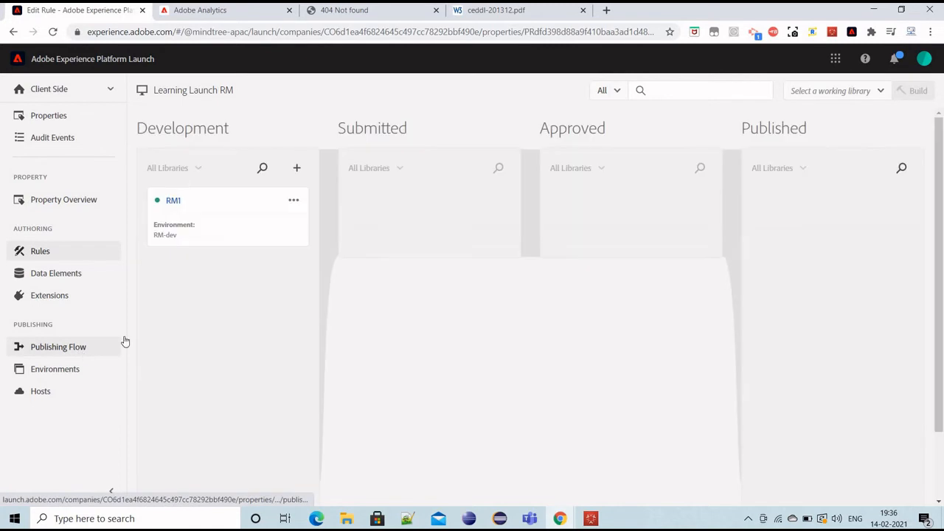
pyautogui.click(186, 204)
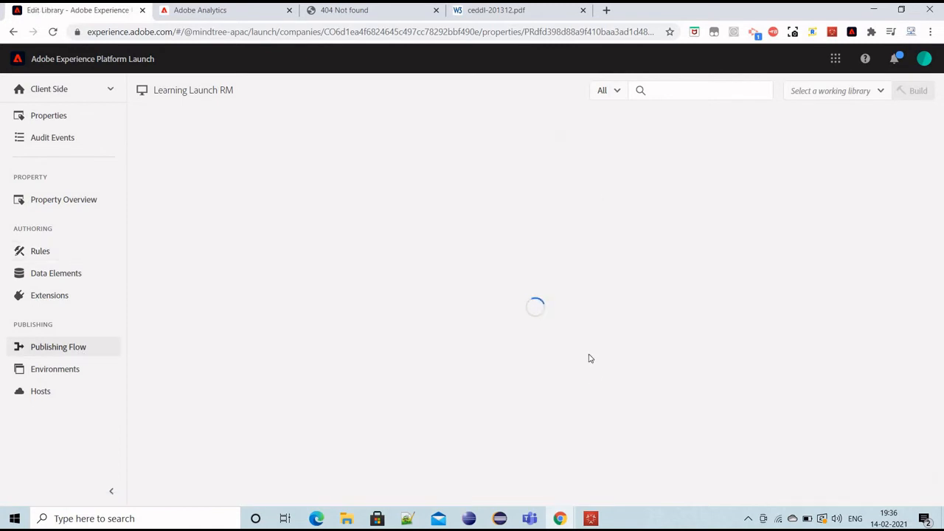
pyautogui.scroll(-4, 361, 472)
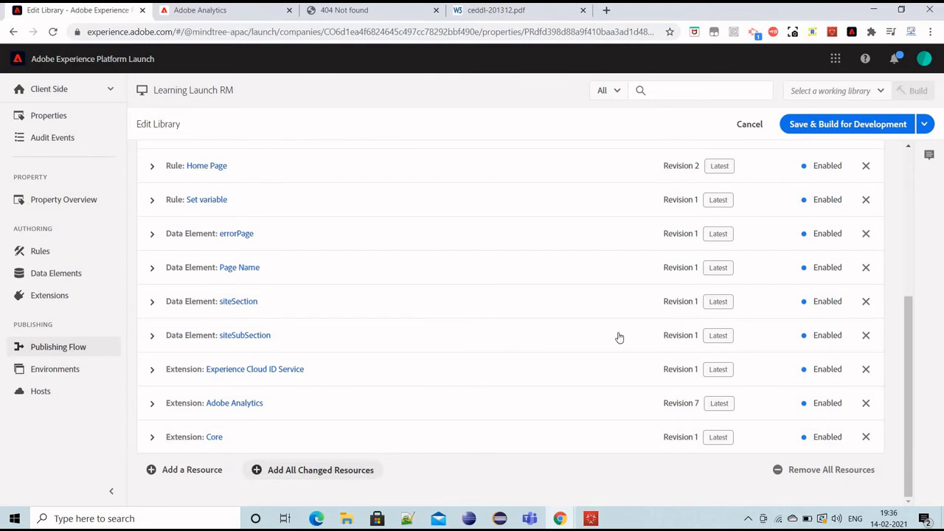
pyautogui.click(828, 127)
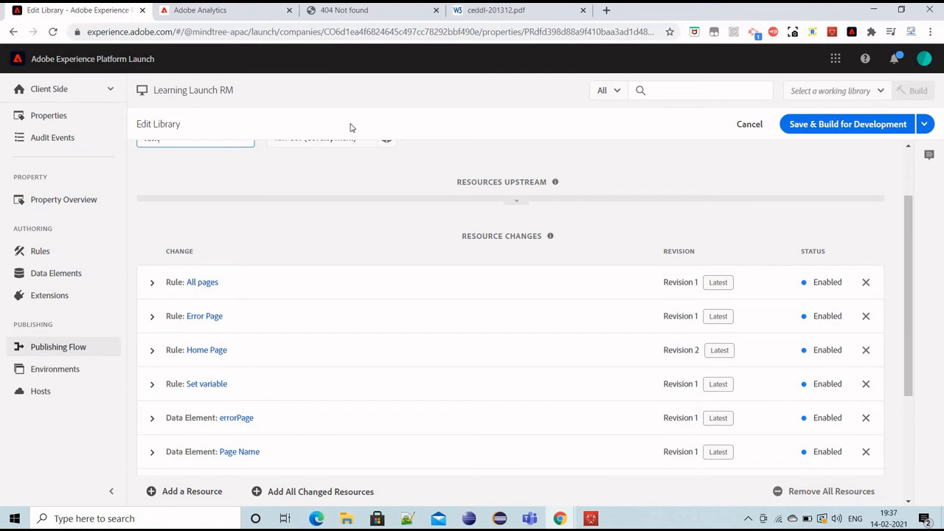
# Check the Launch development embed script in error_page.html in Notepad++, then return to the browser
pyautogui.click(410, 520)
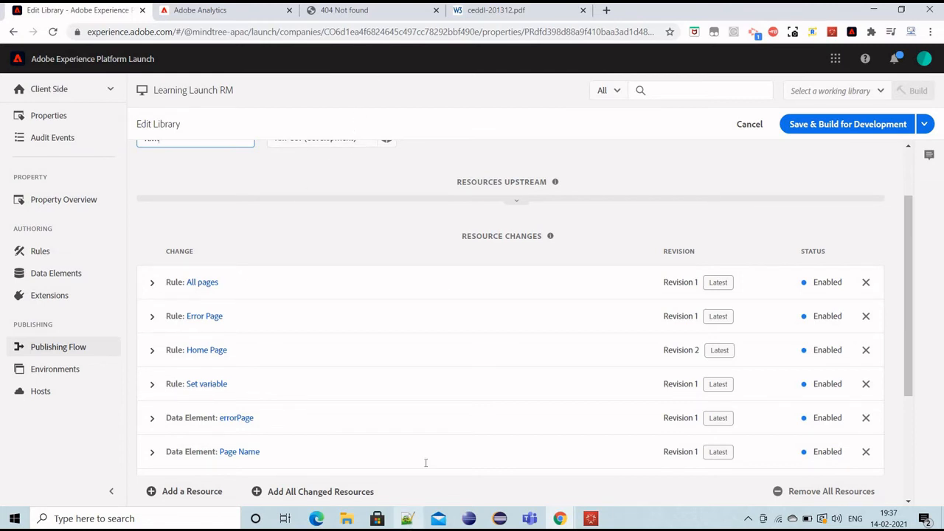
pyautogui.click(442, 282)
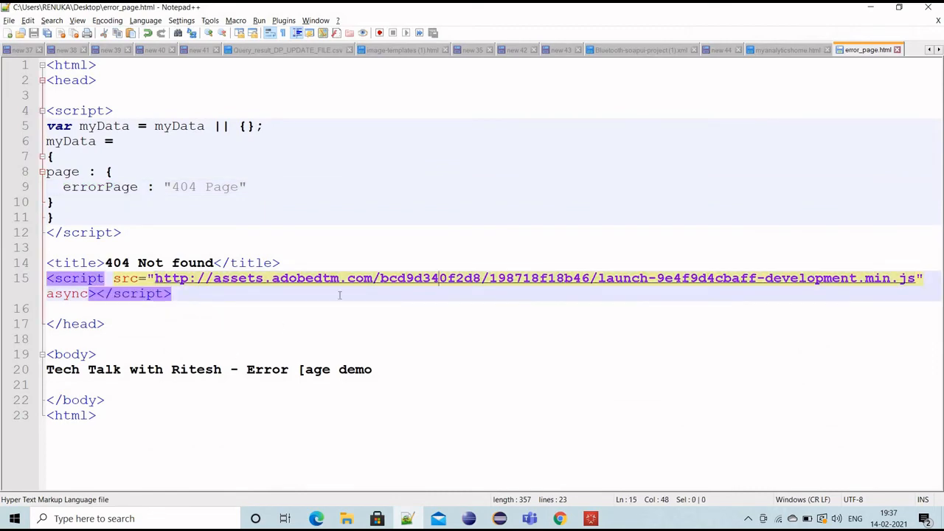
pyautogui.hotkey('alt', 'Tab')
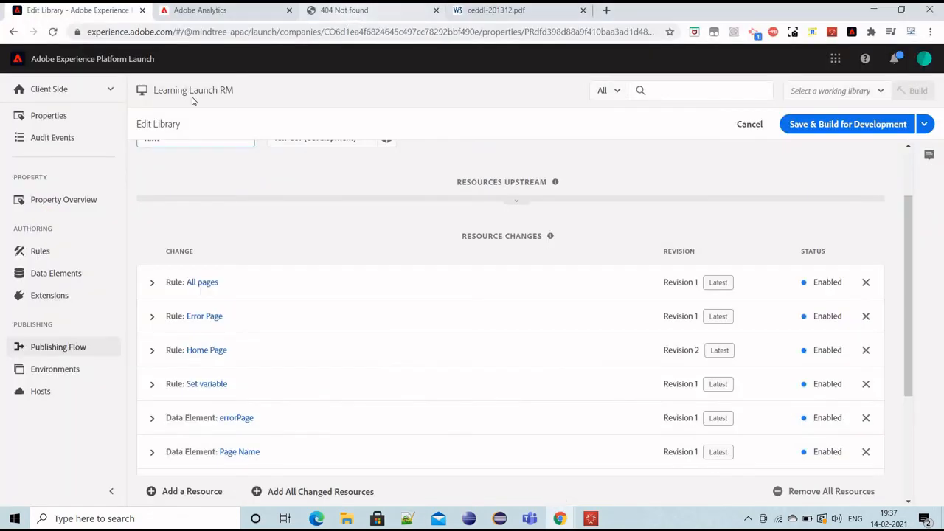
# Clear all captured Analytics requests in Adobe Experience Cloud Debugger and reload the 404 Not found page in the browser
pyautogui.hotkey('ctrl', 'Tab')
pyautogui.hotkey('ctrl', 'Tab')
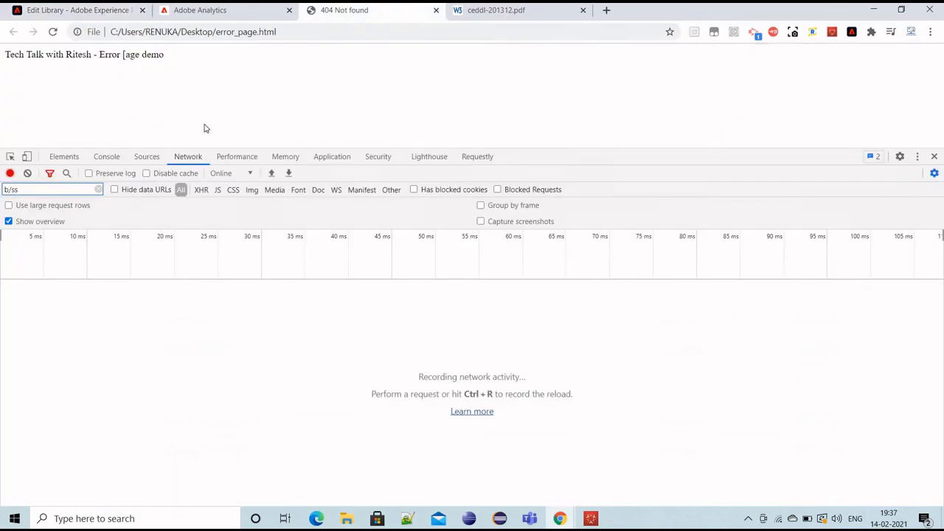
pyautogui.click(590, 518)
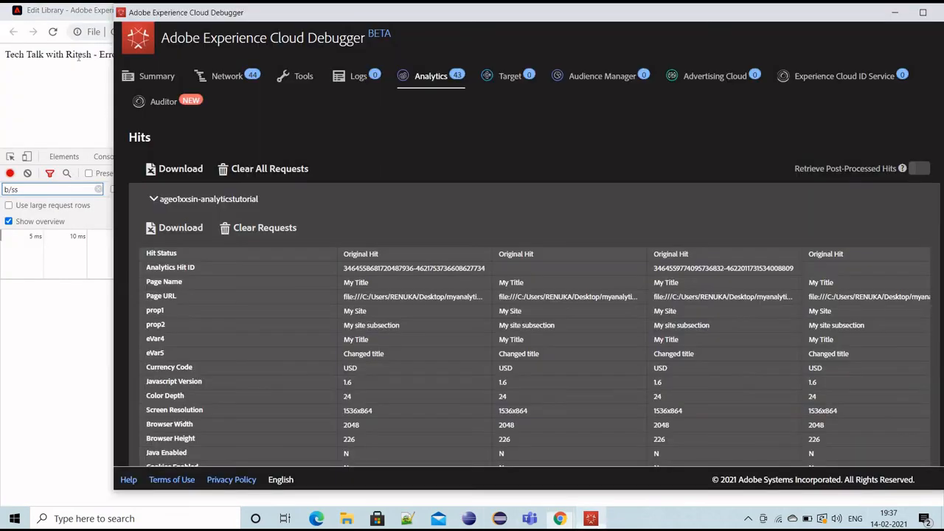
pyautogui.click(255, 169)
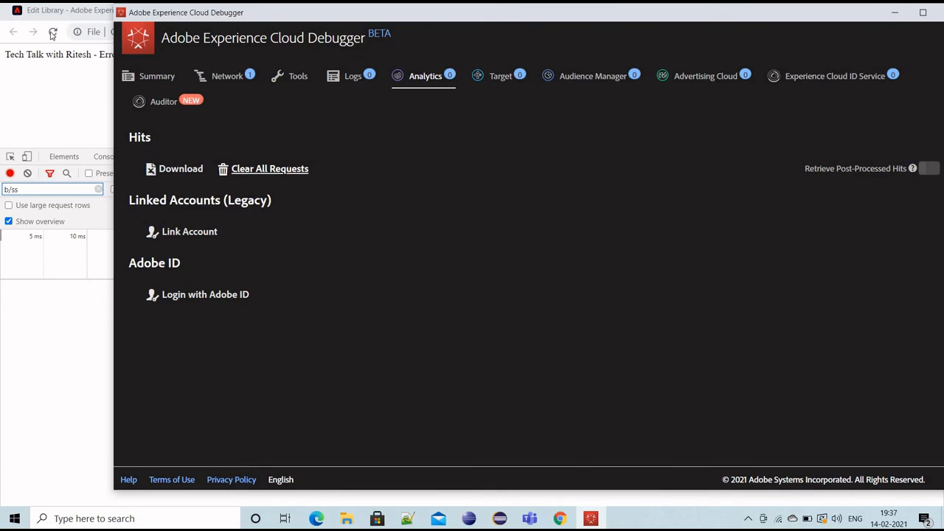
pyautogui.click(52, 32)
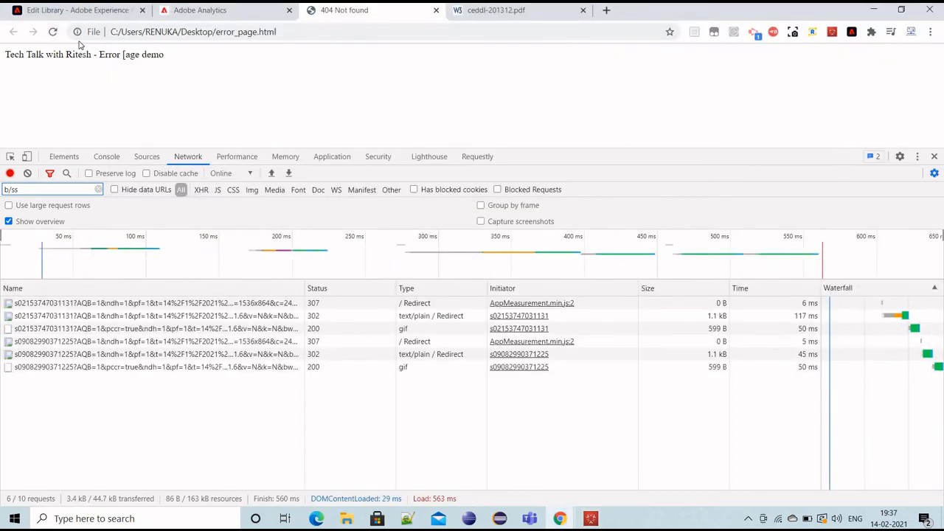
# Inspect the first b/ss request's query parameters for the pageName and pageType values
pyautogui.hotkey('alt', 'Tab')
pyautogui.hotkey('alt', 'Tab')
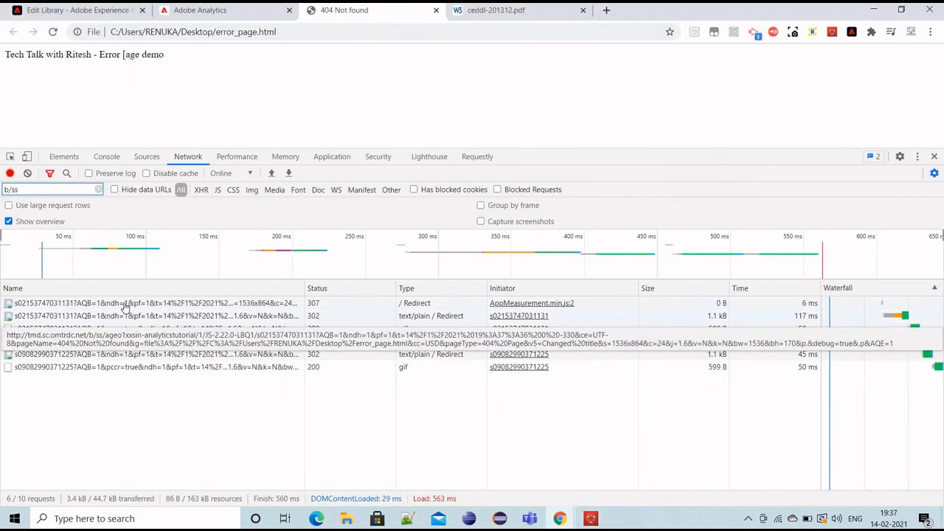
pyautogui.click(72, 302)
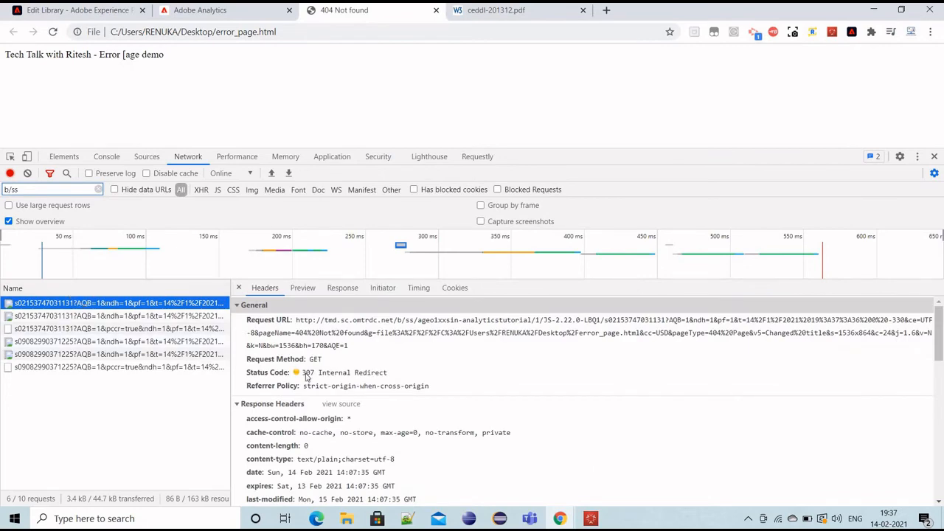
pyautogui.scroll(-5, 353, 439)
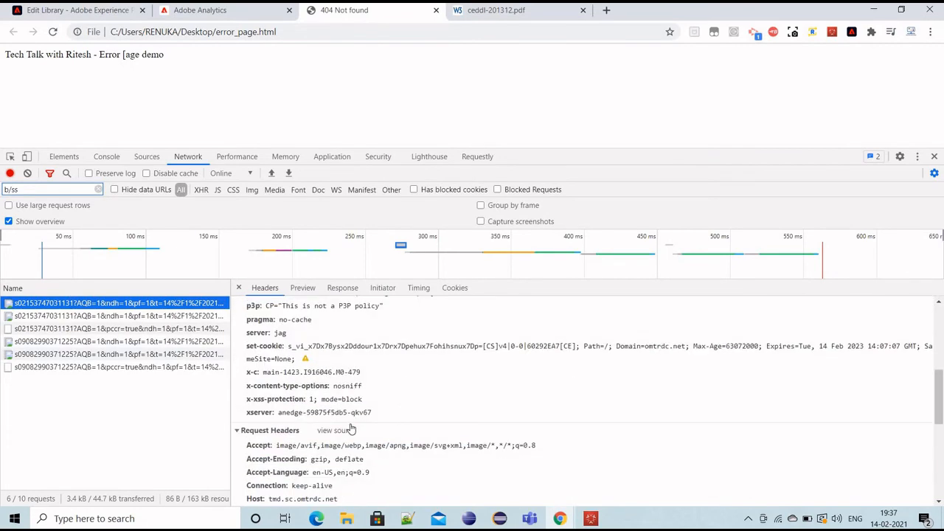
pyautogui.scroll(-5, 351, 434)
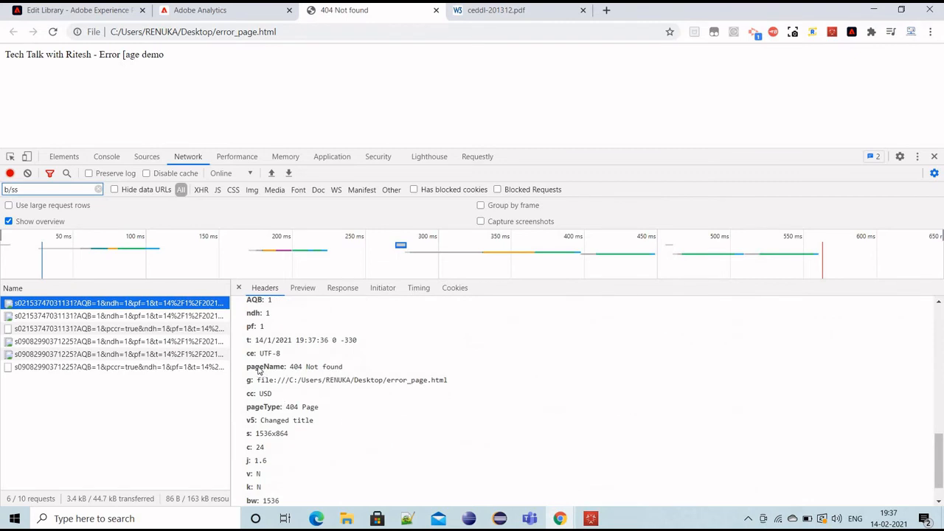
pyautogui.moveTo(258, 369); pyautogui.dragTo(352, 369)
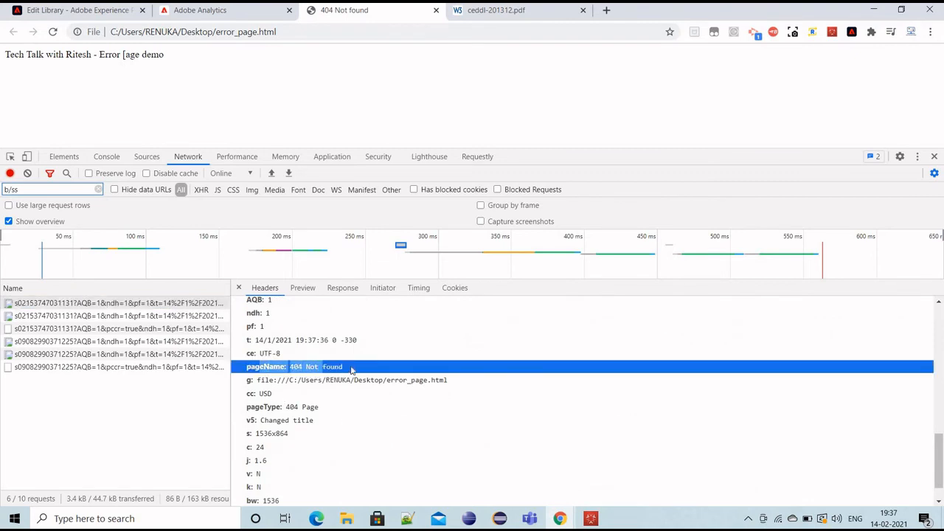
# Compare the page name and page type of the hits in the Experience Cloud Debugger's Analytics and Network views, then return to the error page
pyautogui.hotkey('alt', 'Tab')
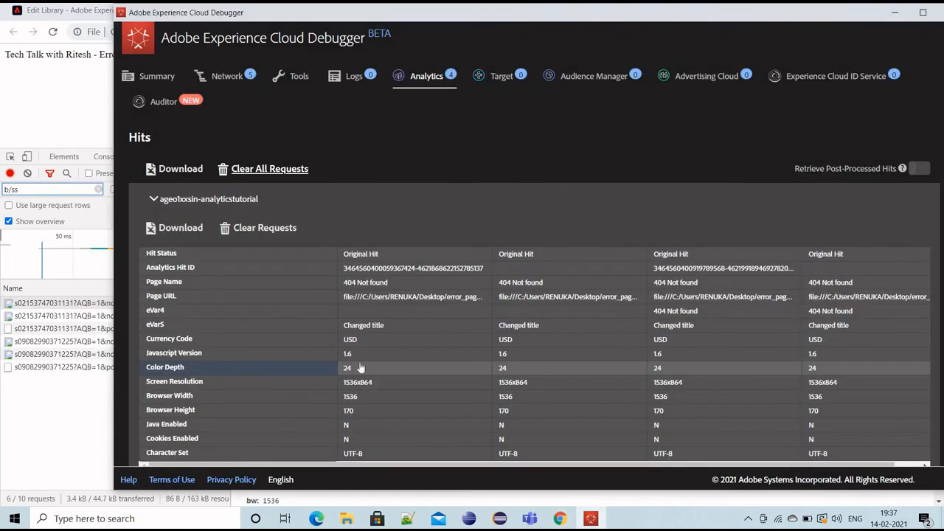
pyautogui.click(415, 287)
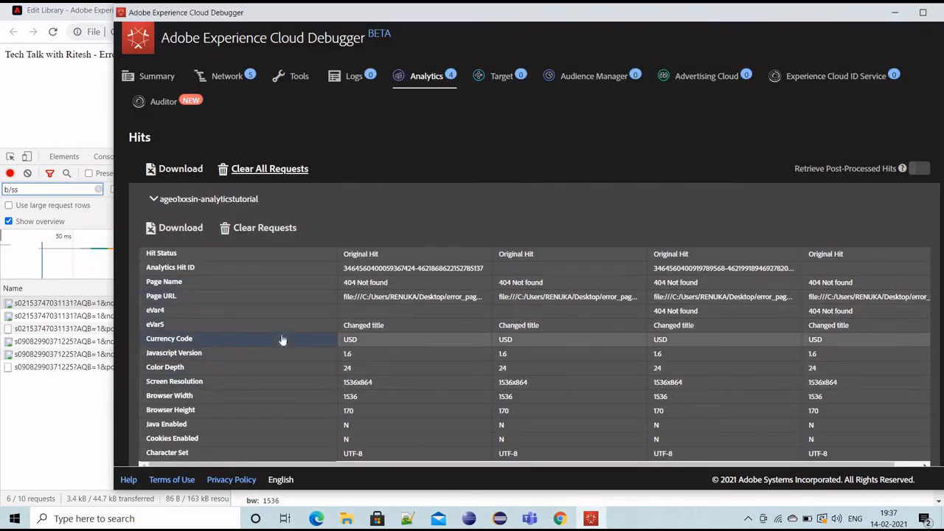
pyautogui.scroll(-2, 281, 340)
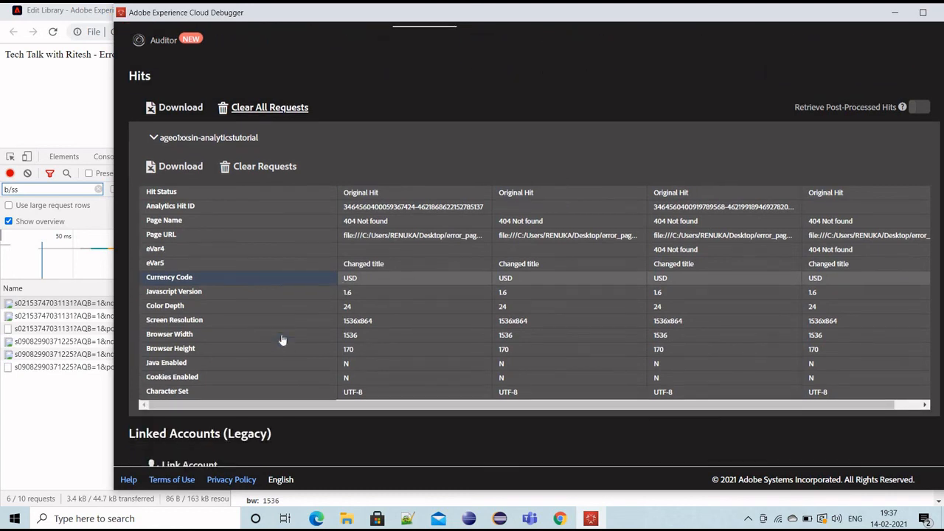
pyautogui.scroll(2, 282, 340)
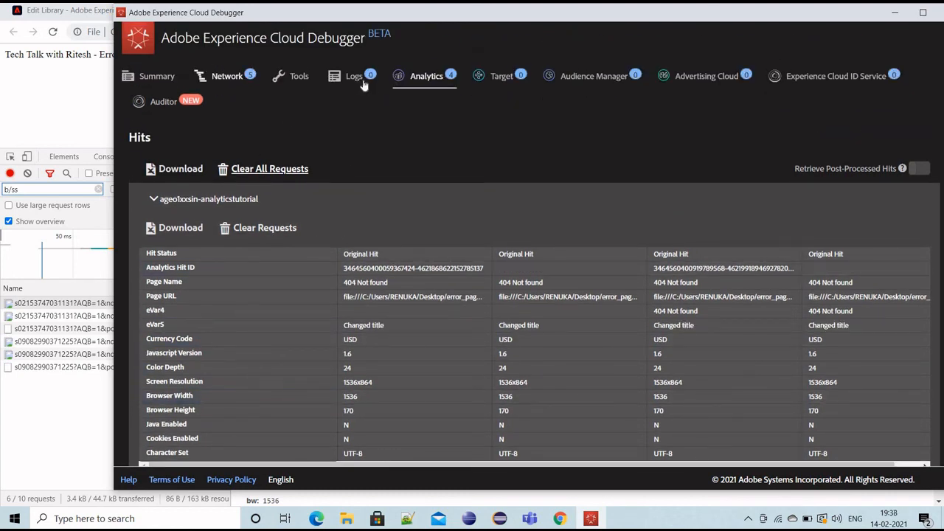
pyautogui.click(233, 78)
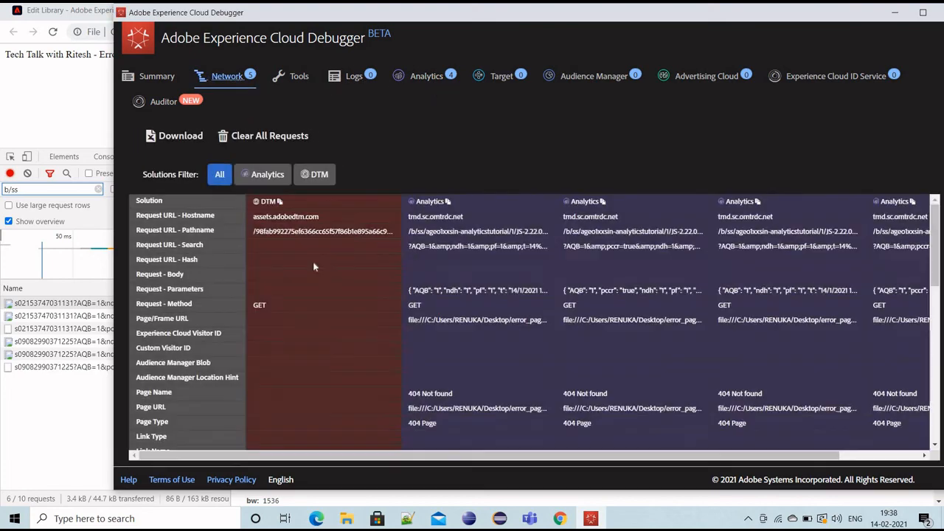
pyautogui.click(429, 81)
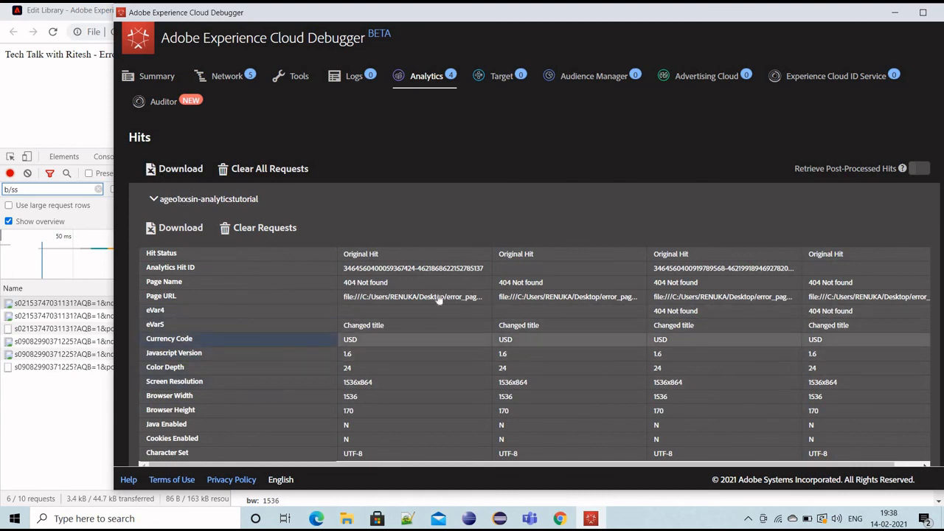
pyautogui.click(30, 104)
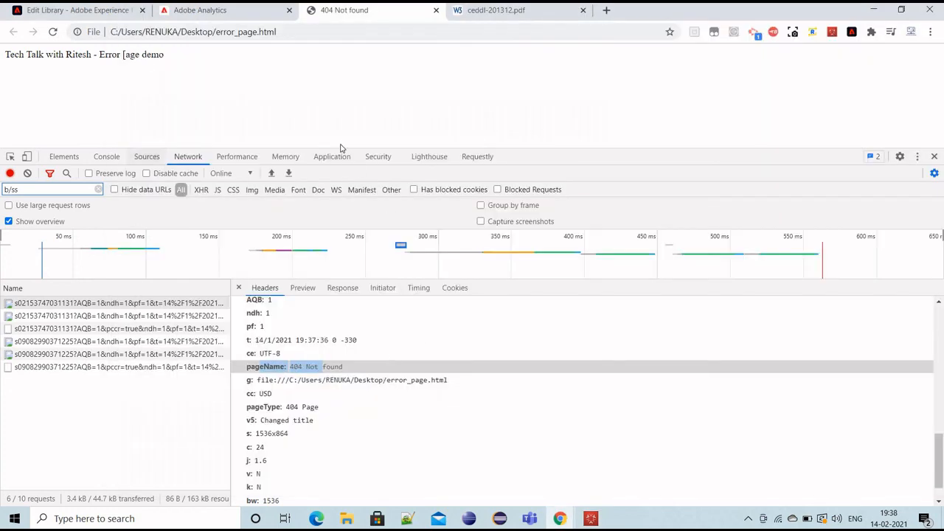